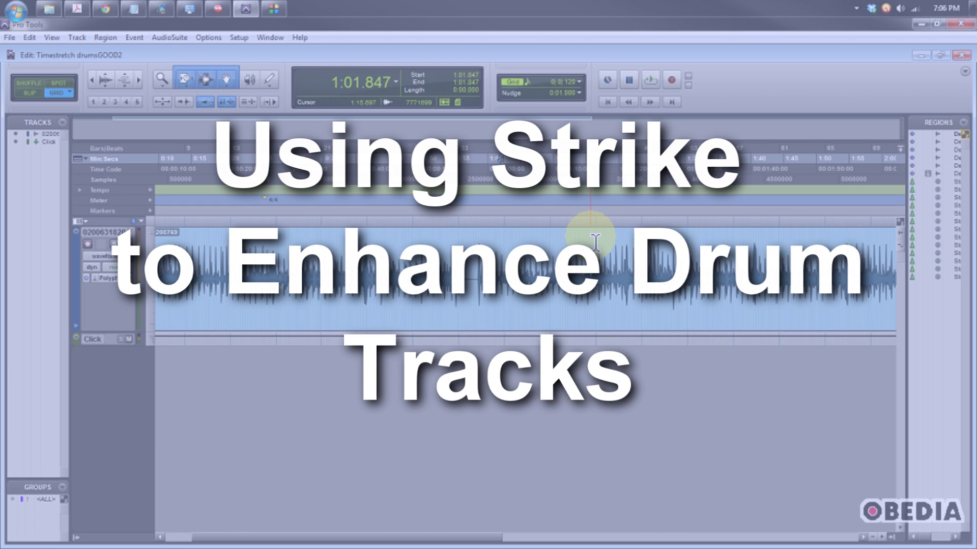
Step: Select the drum track's audio from 0:58.152 to 1:15.706 with the Selector tool
left_click_drag(591, 239, 480, 243)
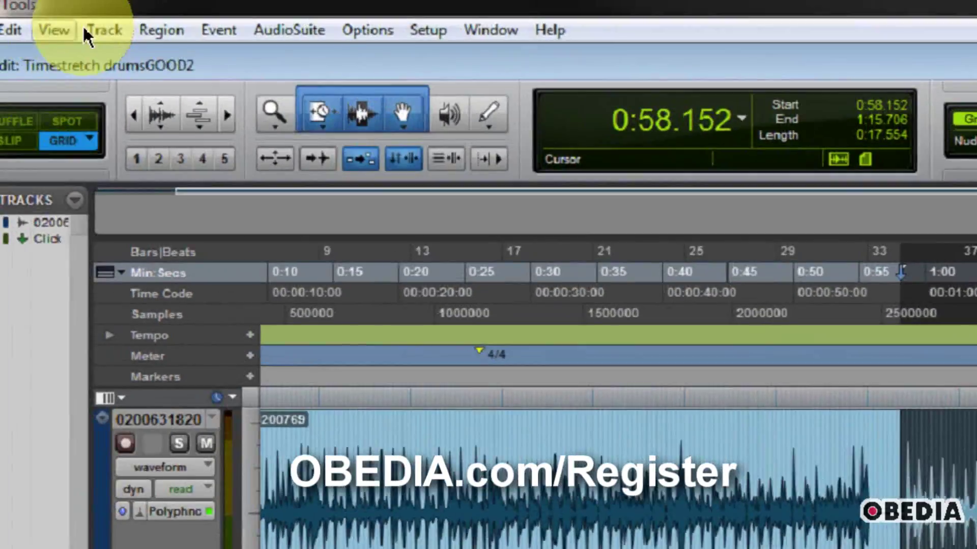
Step: Create a new stereo Instrument track with Ticks timebase named Inst 1
left_click(119, 40)
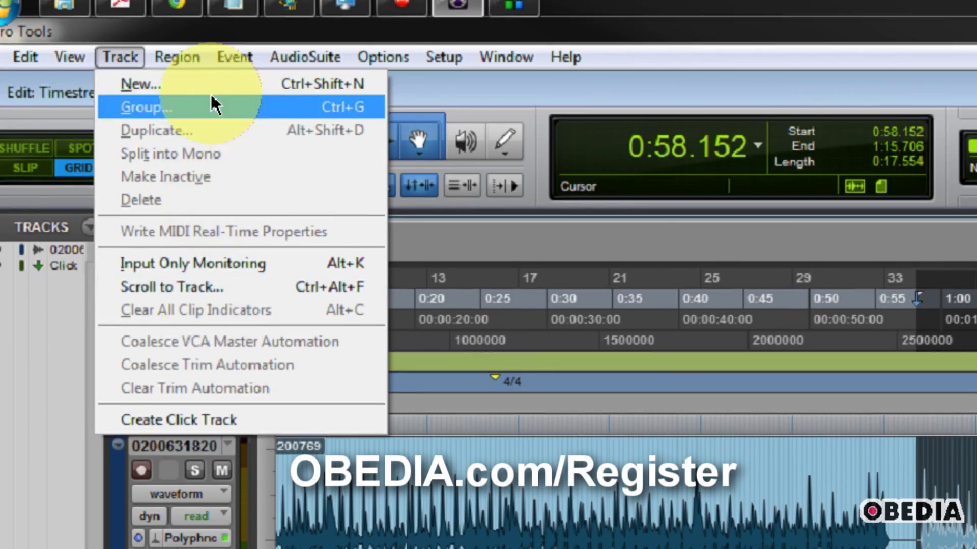
left_click(230, 80)
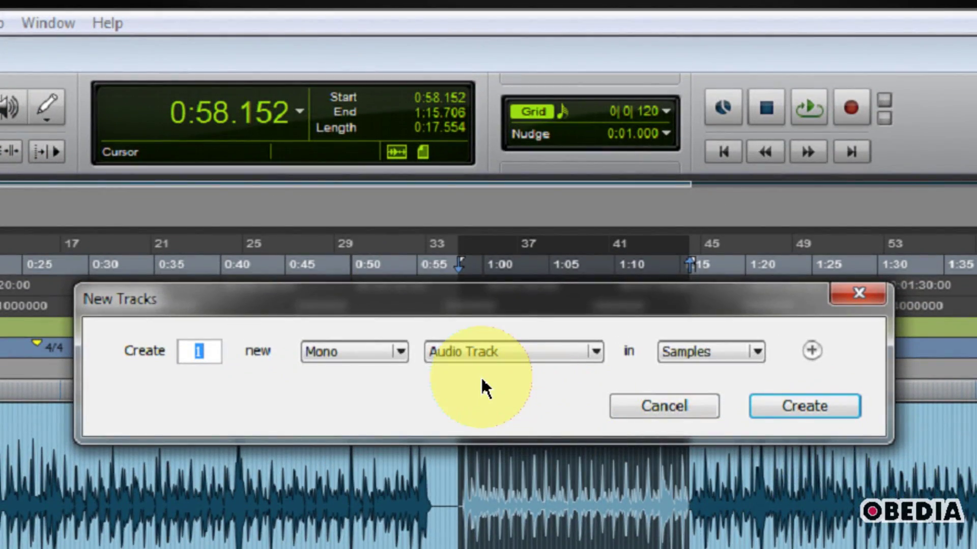
left_click(333, 351)
left_click(340, 379)
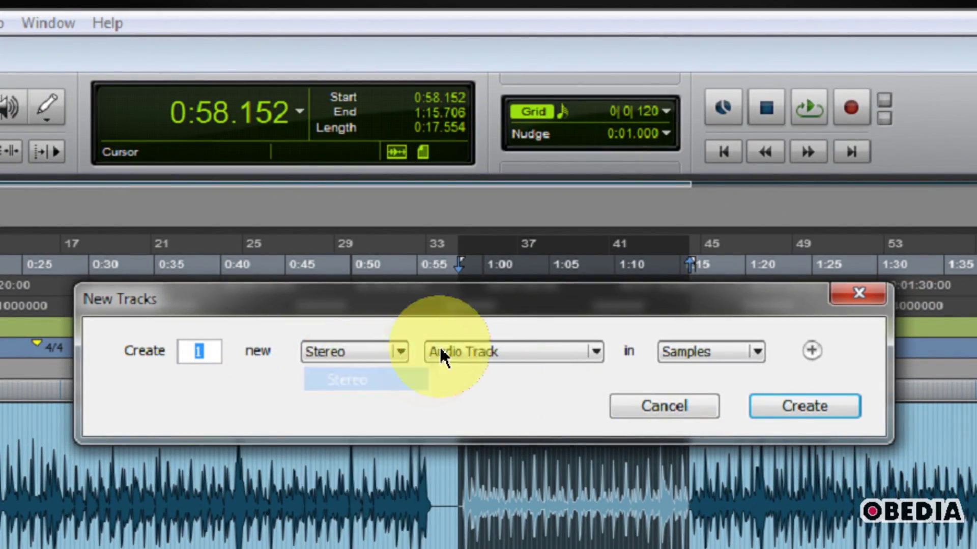
left_click(441, 352)
left_click(491, 471)
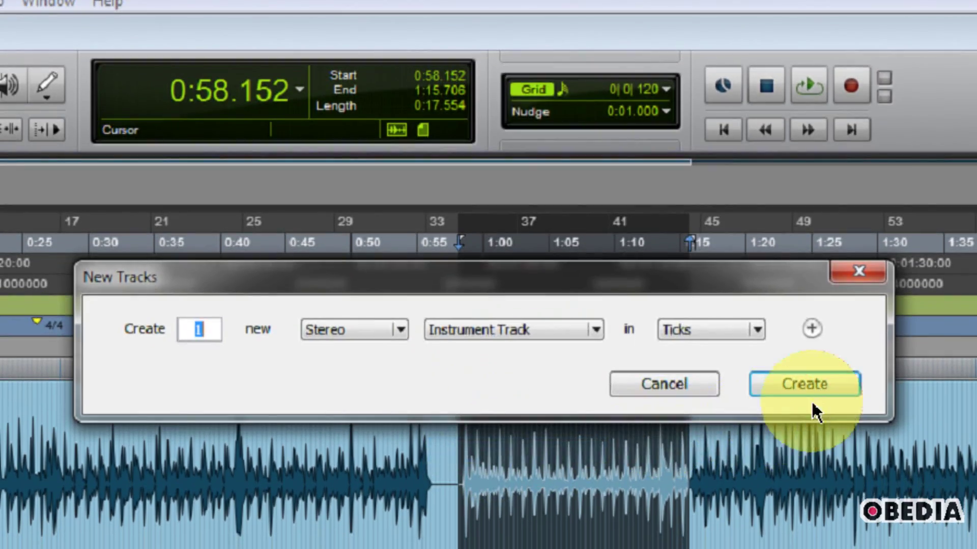
left_click(809, 394)
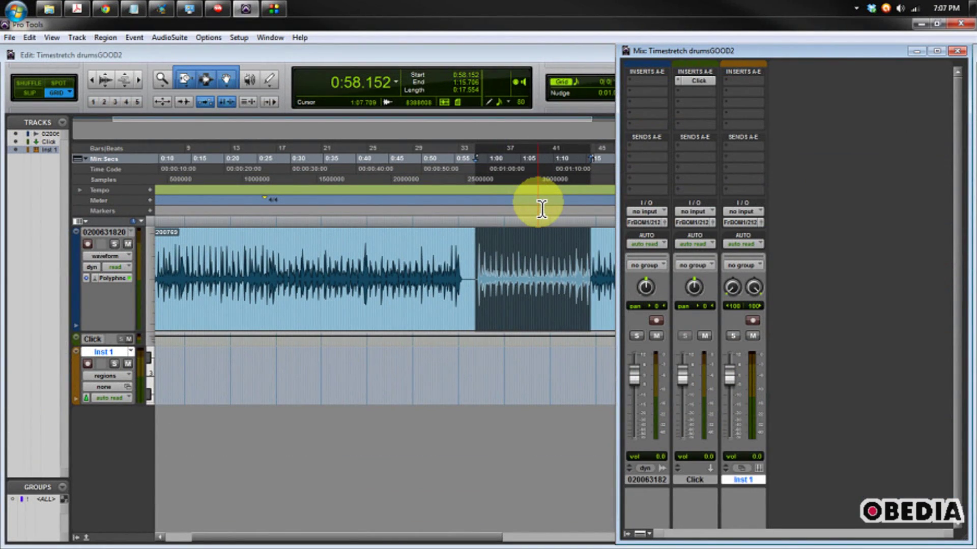
Step: Insert the Strike instrument plug-in on Inst 1's first insert slot
left_click(747, 82)
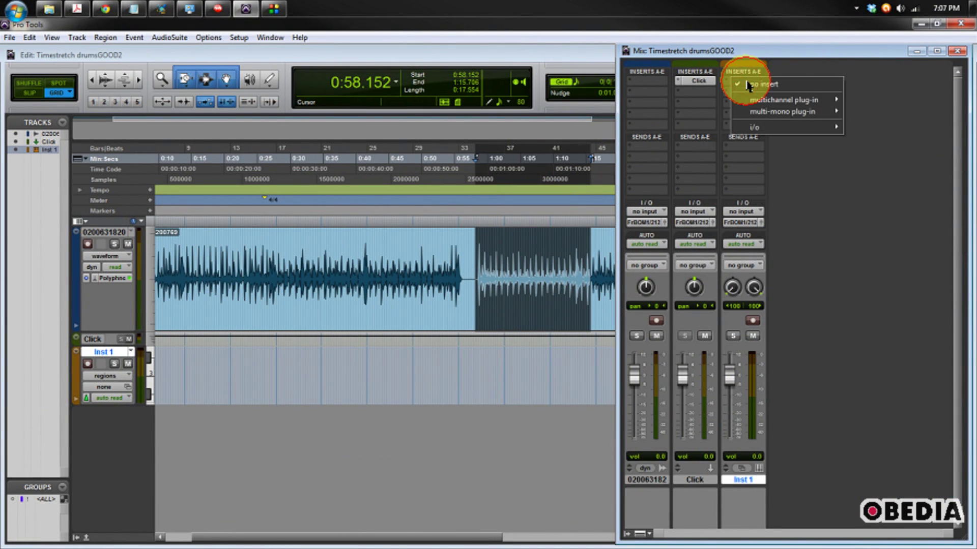
mouse_move(807, 100)
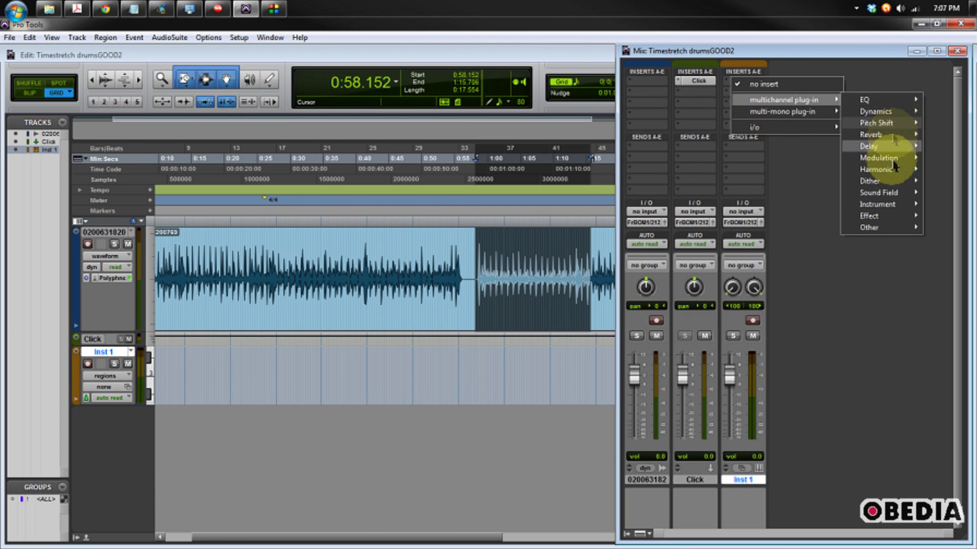
mouse_move(882, 204)
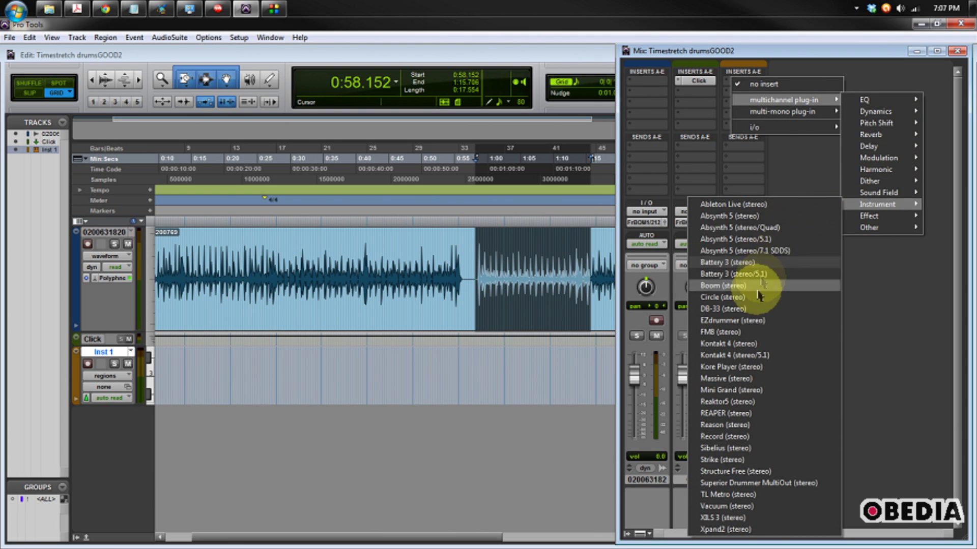
left_click(739, 460)
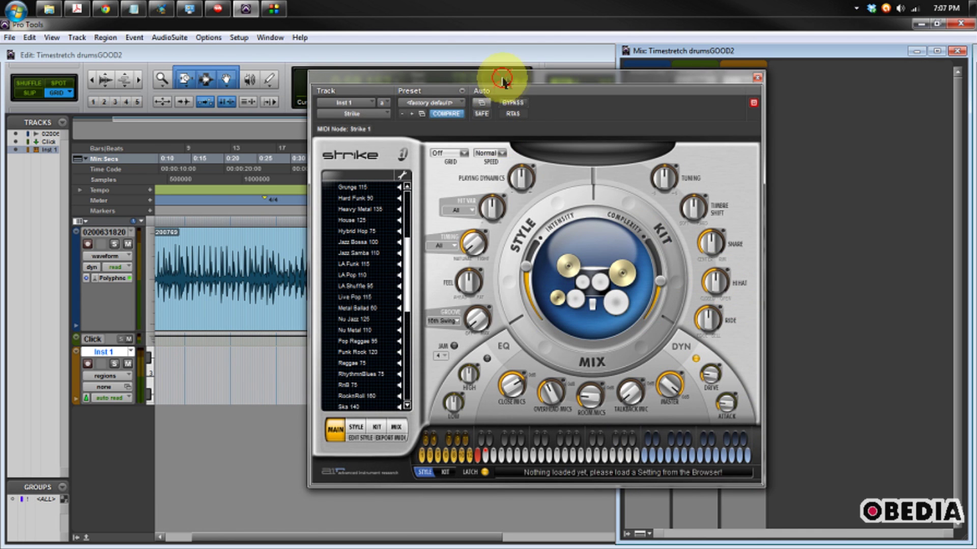
Step: Reposition the Strike window and load the Metal Ballad 60 setting from its browser
left_click_drag(502, 81, 403, 81)
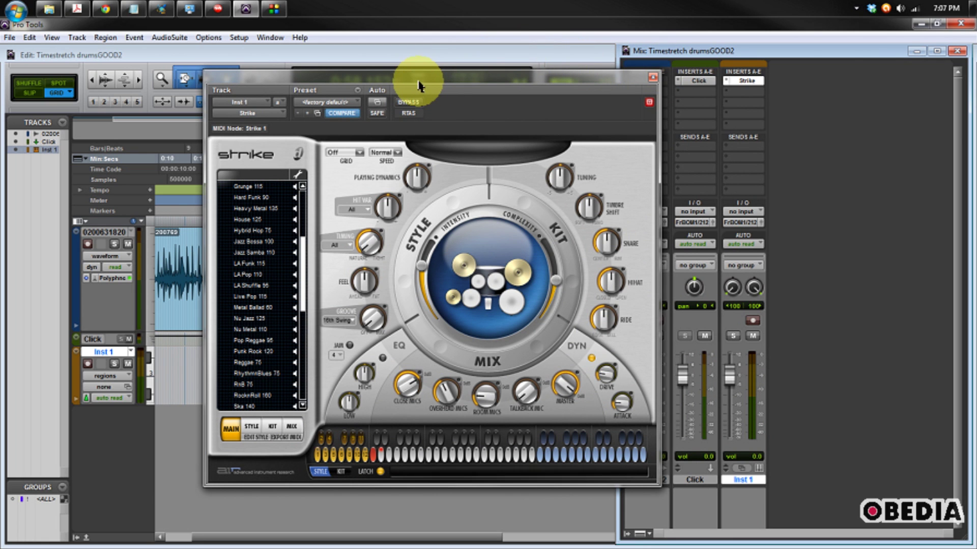
left_click_drag(425, 80, 362, 63)
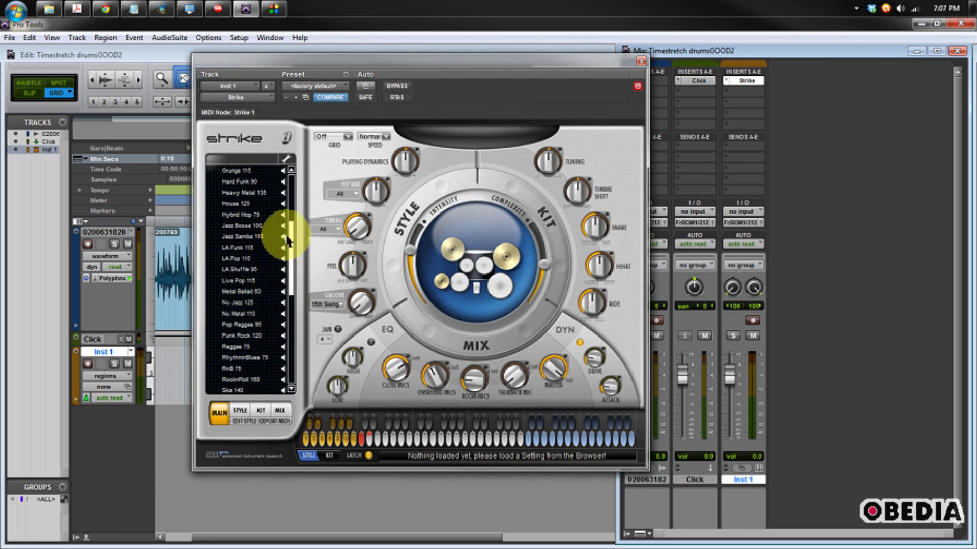
scroll(288, 249, "down", 3)
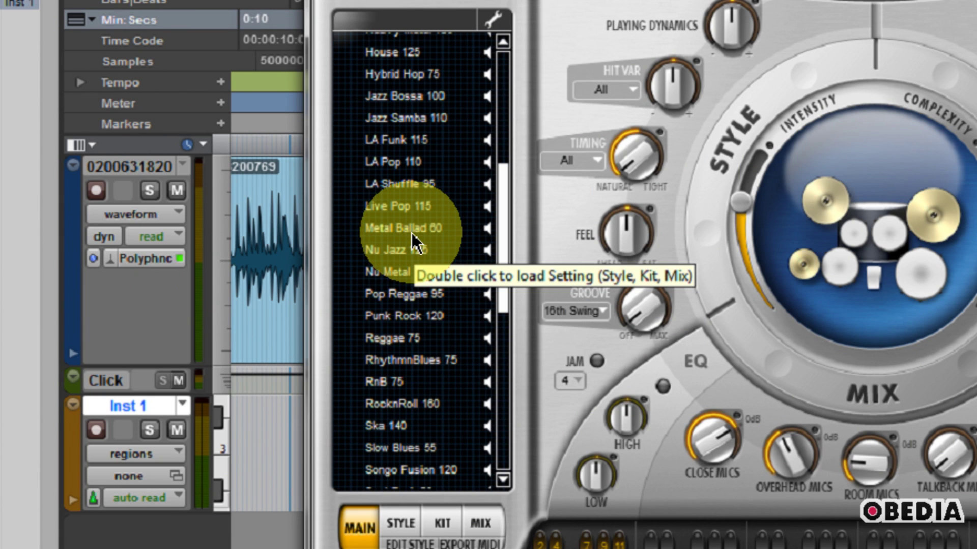
double_click(407, 229)
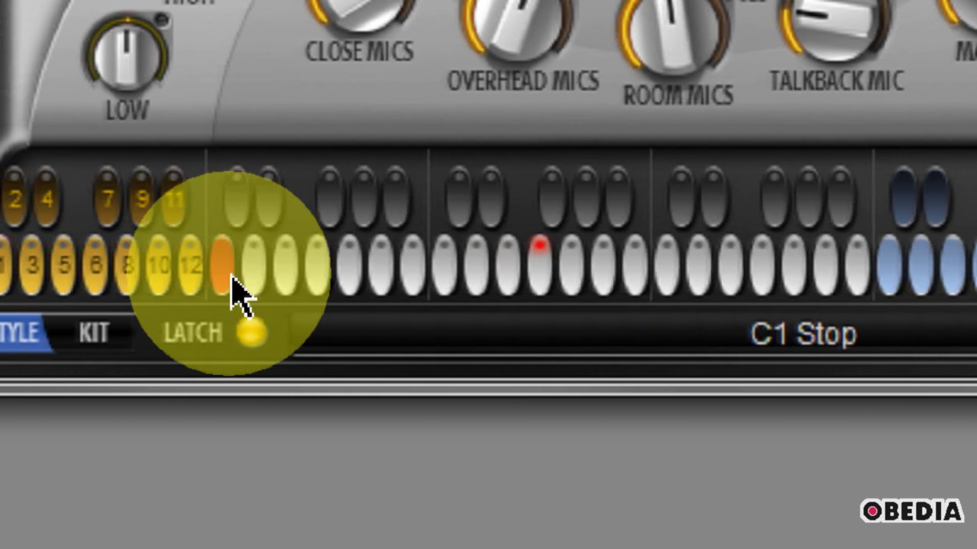
left_click(189, 270)
left_click(369, 275)
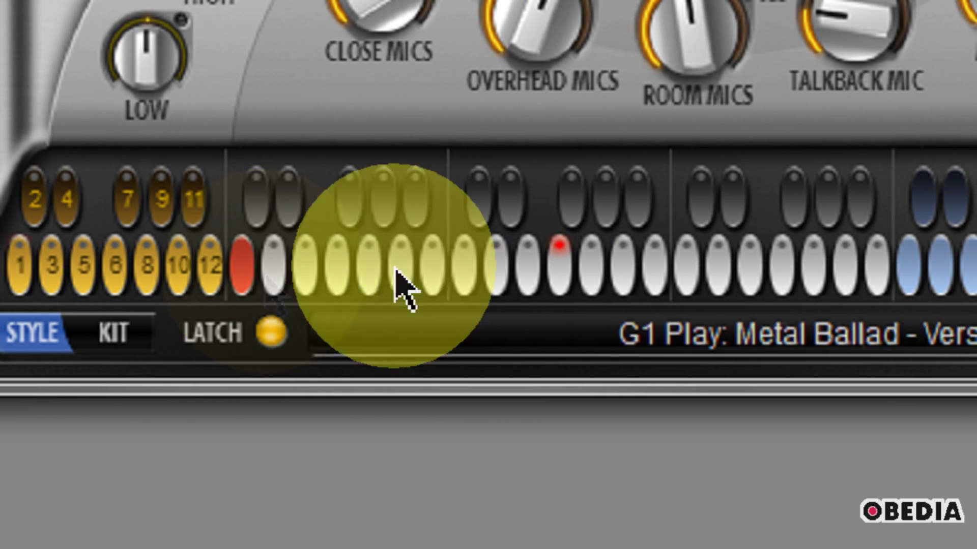
left_click(562, 270)
left_click(529, 269)
left_click(466, 269)
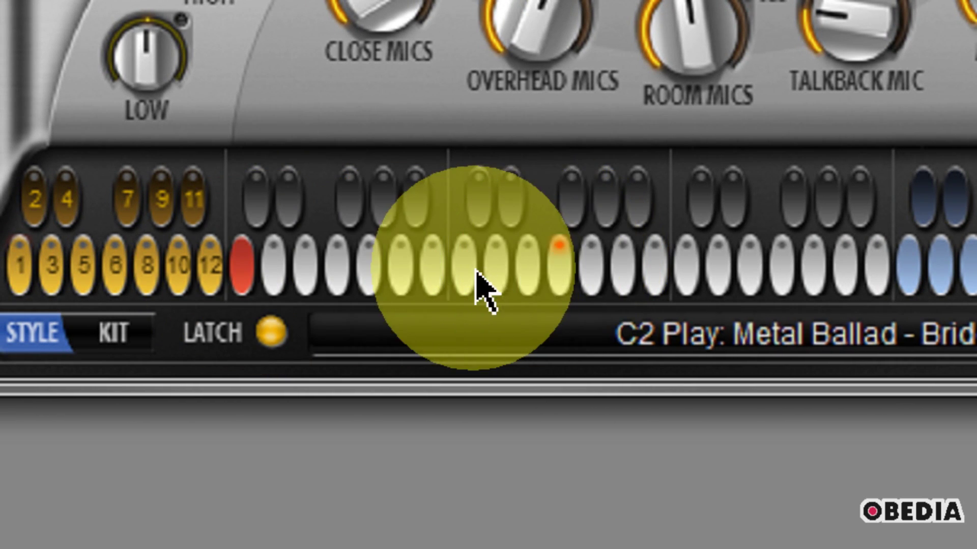
left_click(399, 270)
left_click(488, 270)
left_click(368, 274)
left_click(338, 277)
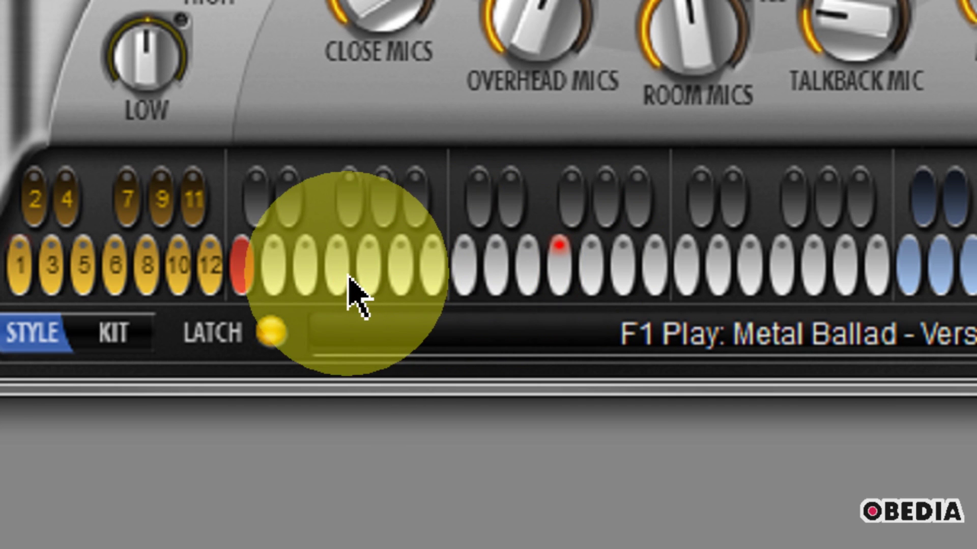
left_click(308, 280)
left_click(275, 277)
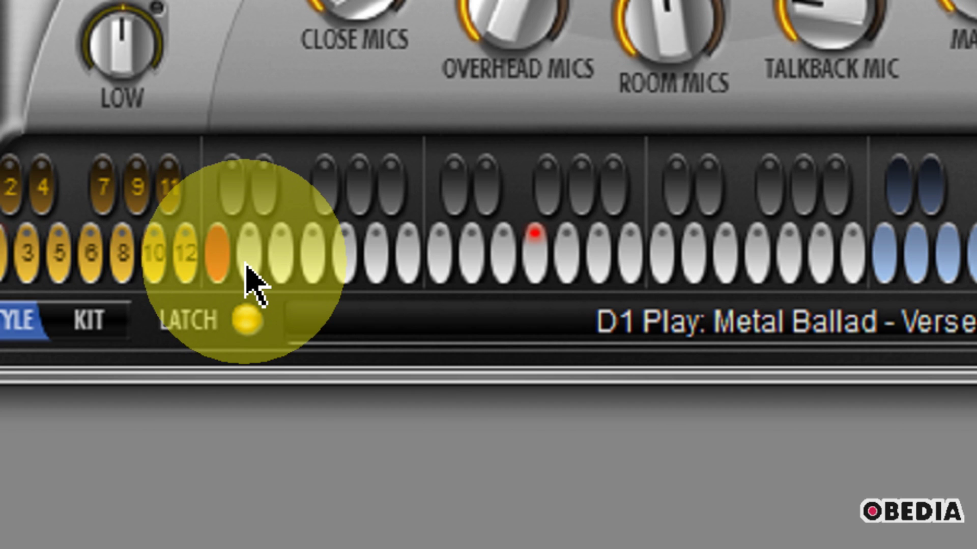
left_click(247, 259)
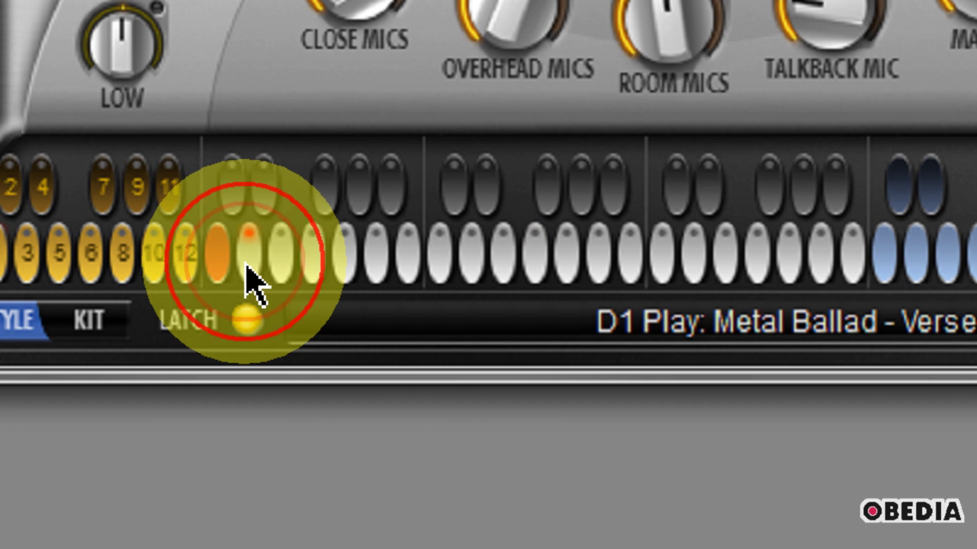
left_click(288, 266)
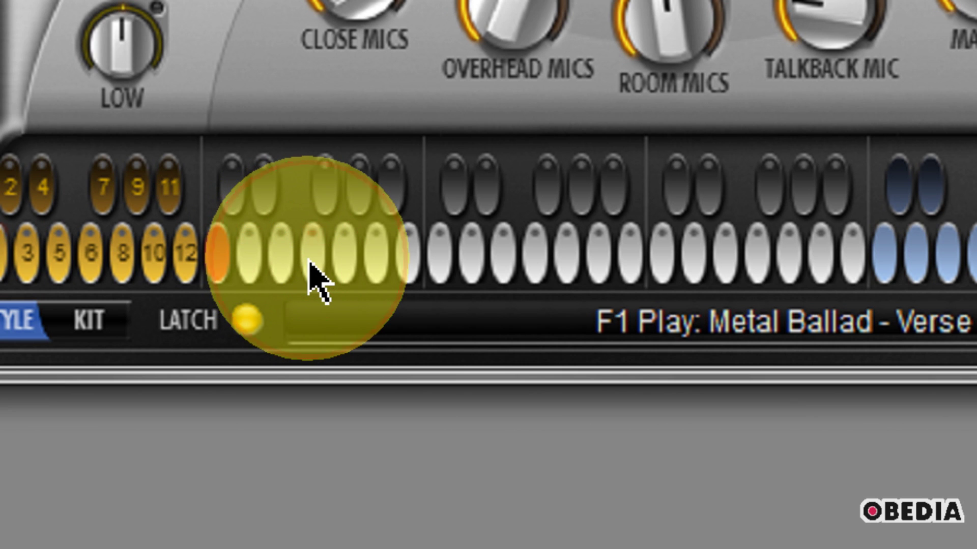
left_click(284, 263)
left_click(258, 268)
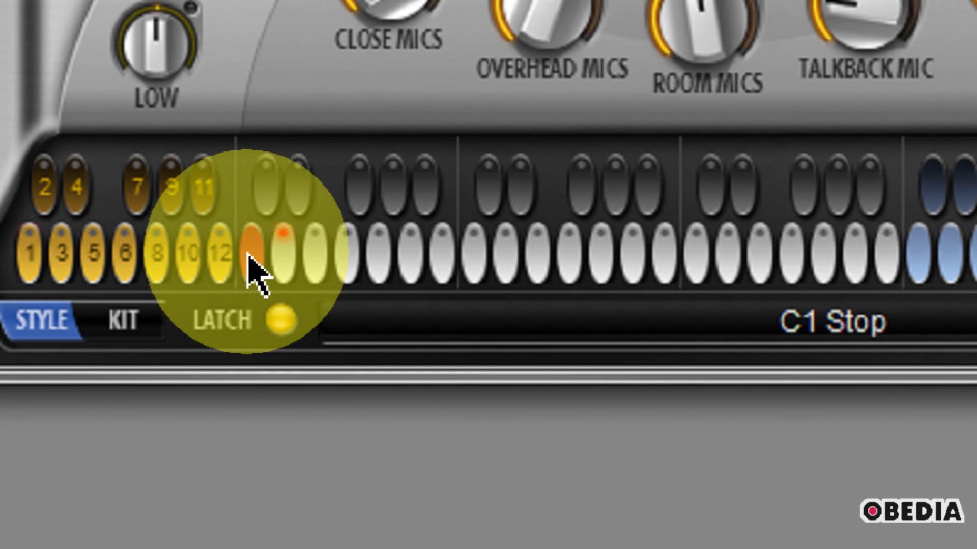
left_click(218, 259)
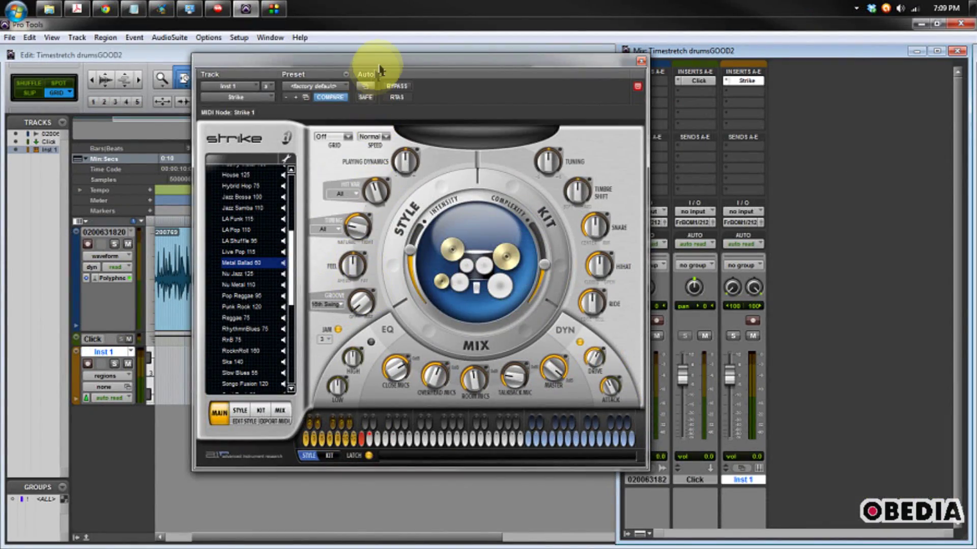
Step: Move the Strike window right and drag its performance into the session as MIDI
left_click_drag(379, 70, 382, 106)
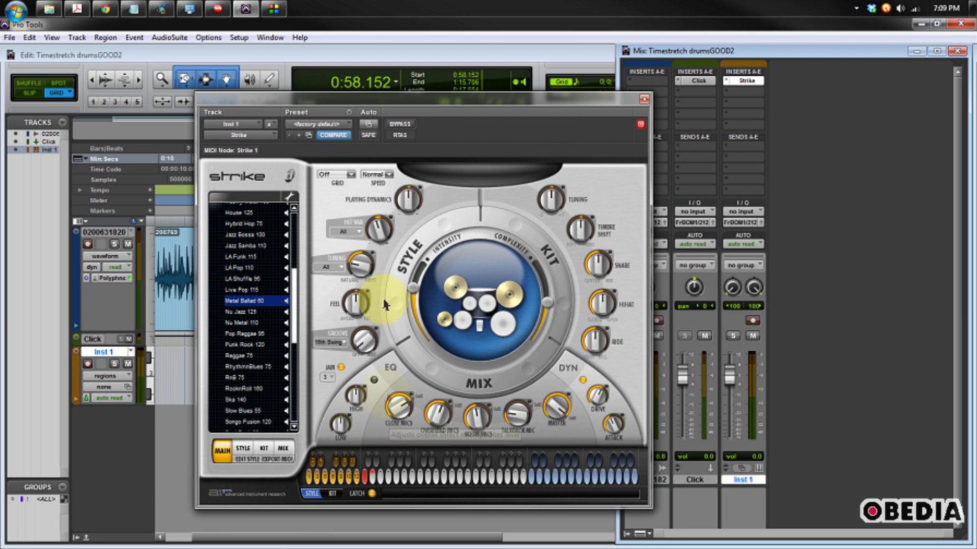
left_click_drag(440, 100, 598, 56)
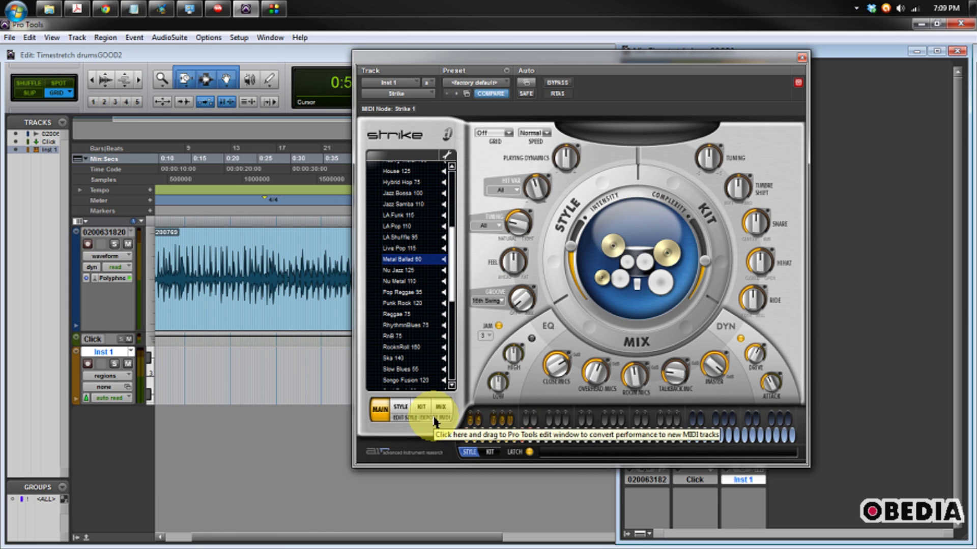
left_click_drag(433, 421, 170, 437)
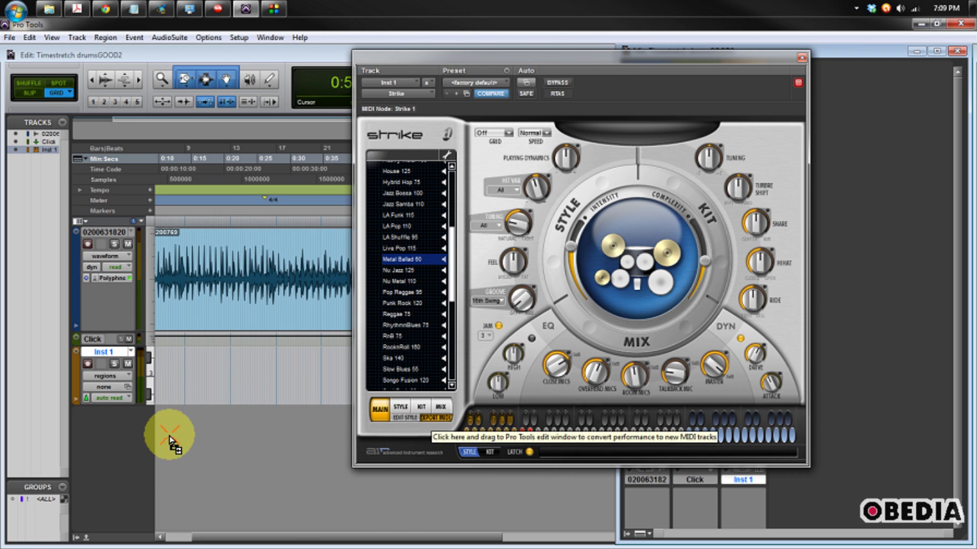
left_click_drag(171, 442, 170, 436)
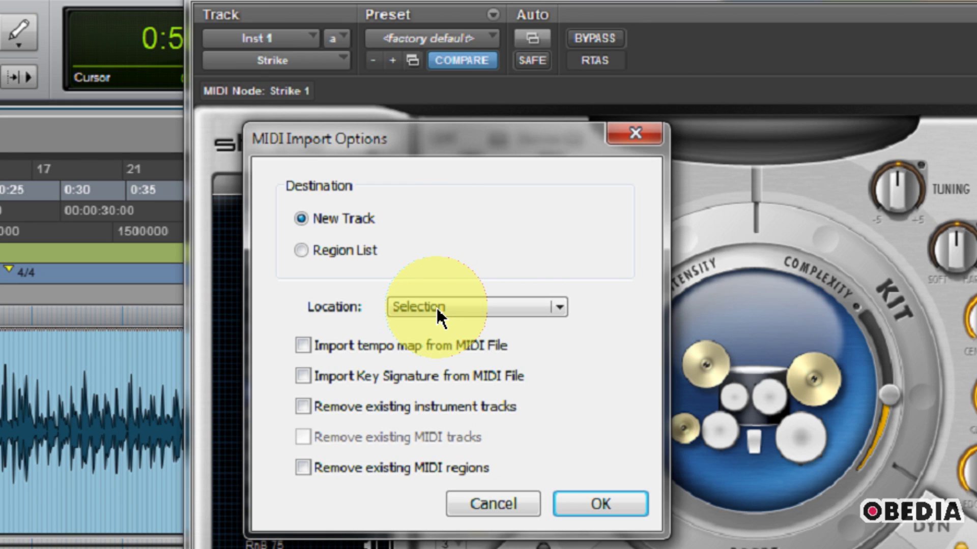
Step: Import Strike's MIDI as new tracks placed at the Selection location
left_click(437, 308)
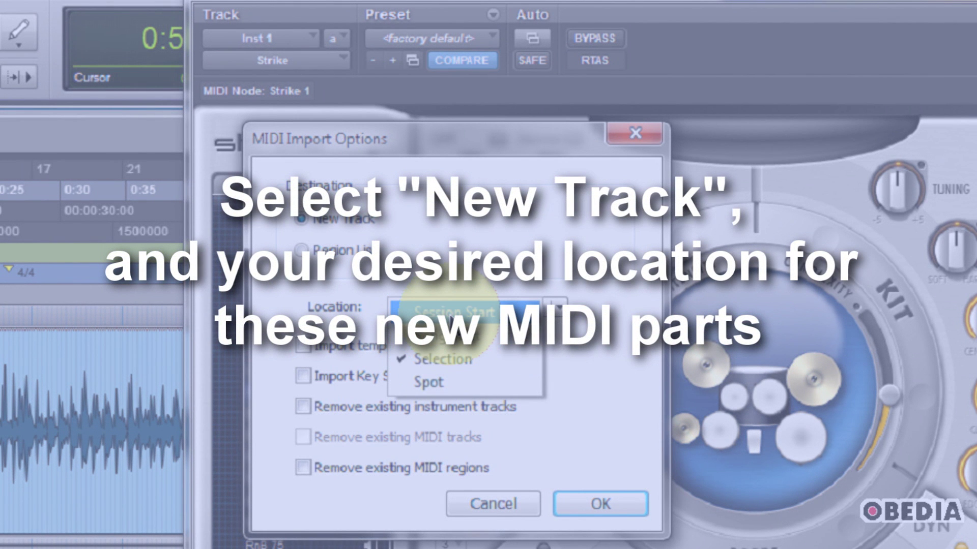
left_click(458, 355)
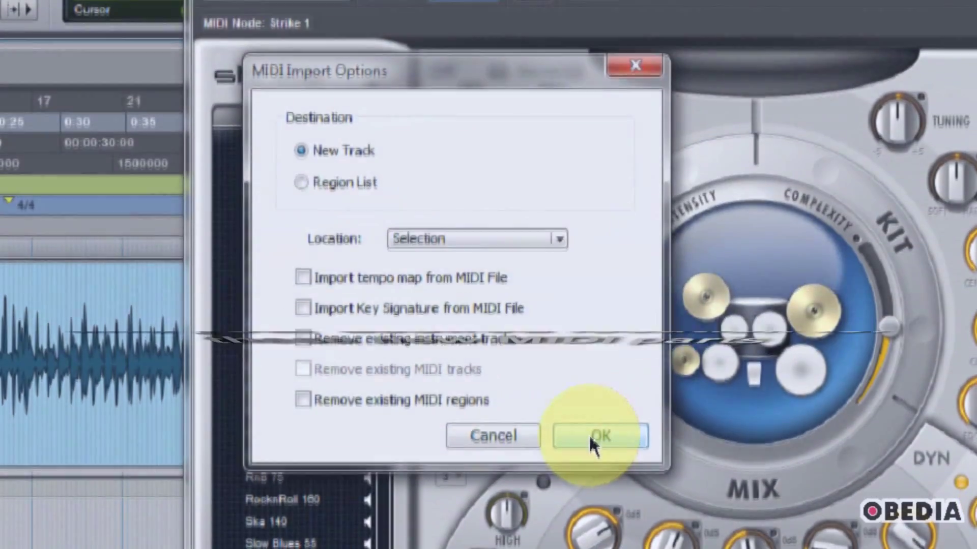
left_click(590, 470)
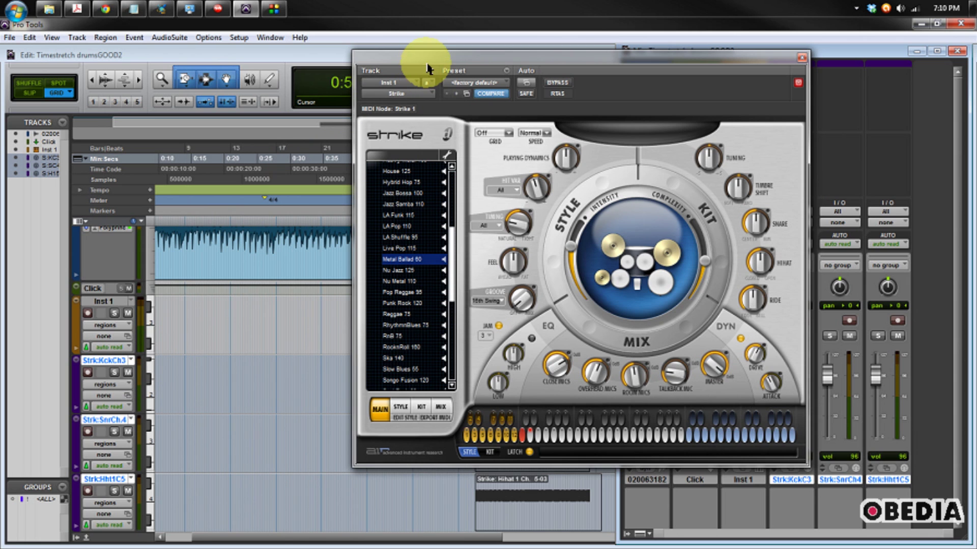
Step: Close the Strike and Mix windows, then select the Snare MIDI region
left_click_drag(427, 67, 430, 102)
left_click(805, 112)
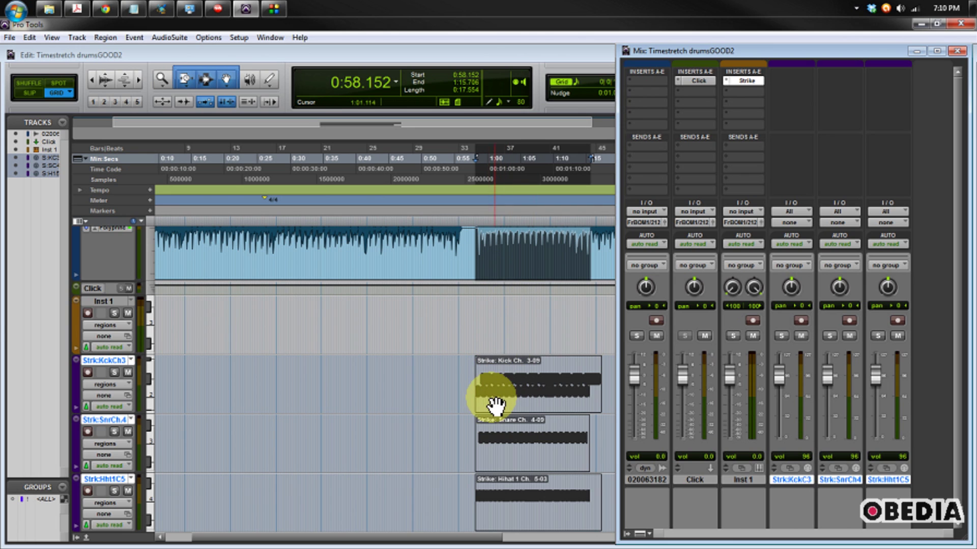
key("ctrl+equal")
left_click(497, 448)
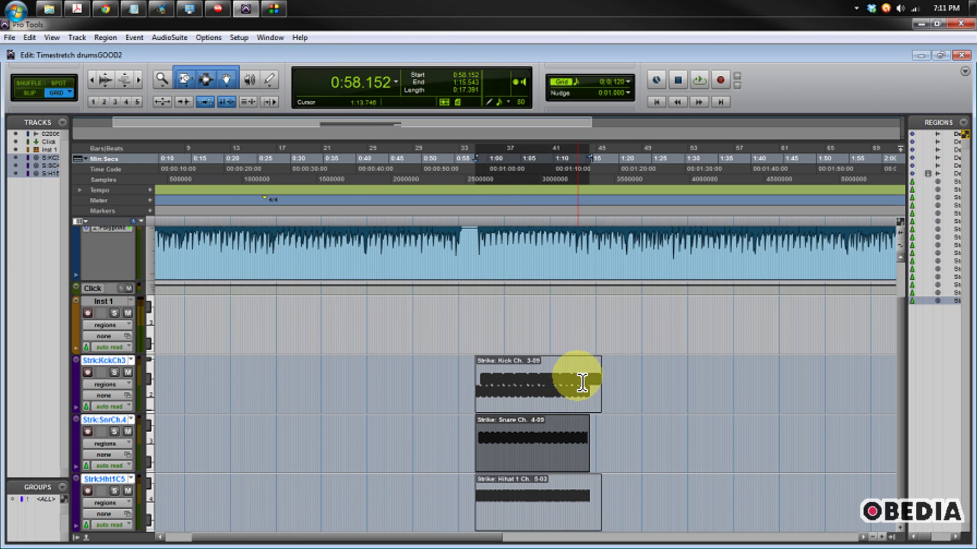
Step: Route the kick, snare and hi-hat tracks to Strike 1 channels 3, 4 and 5
key("ctrl+equal")
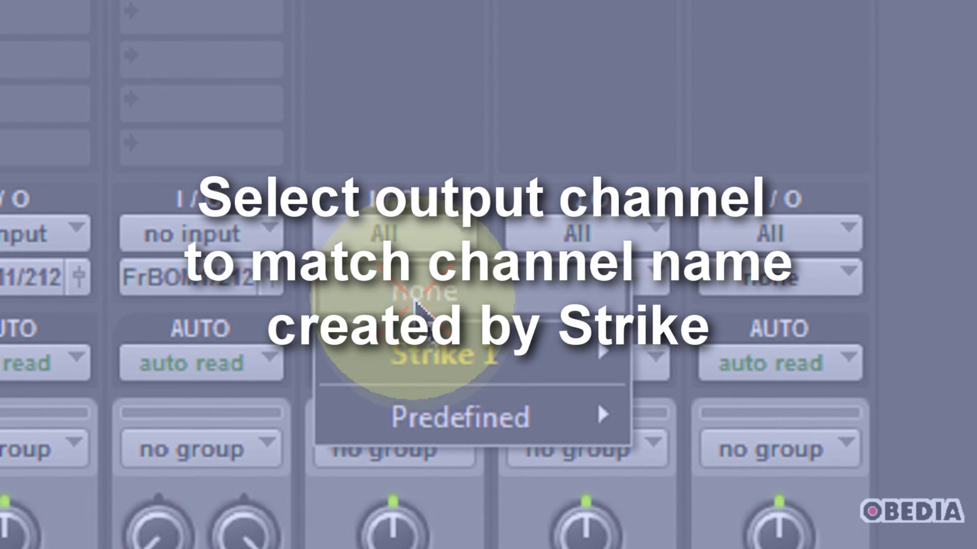
mouse_move(430, 355)
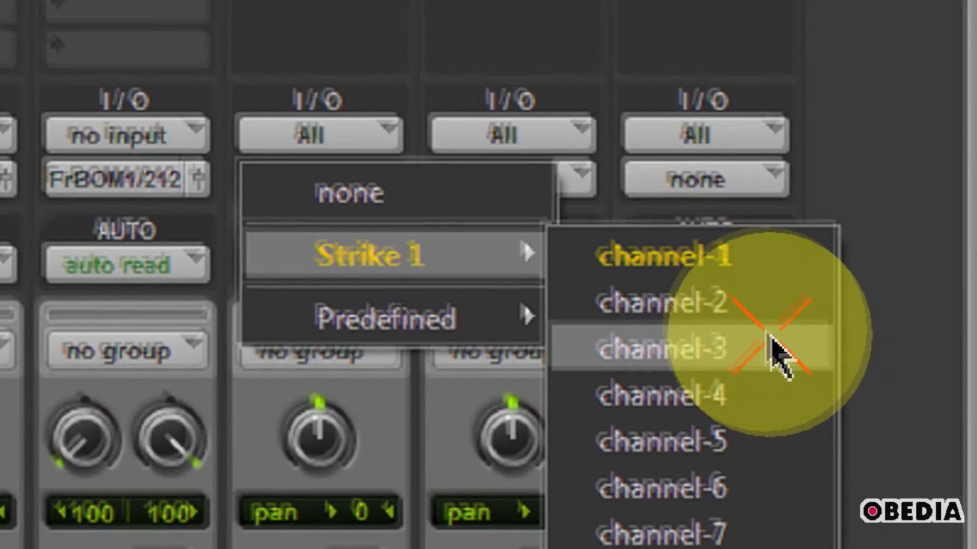
left_click(774, 351)
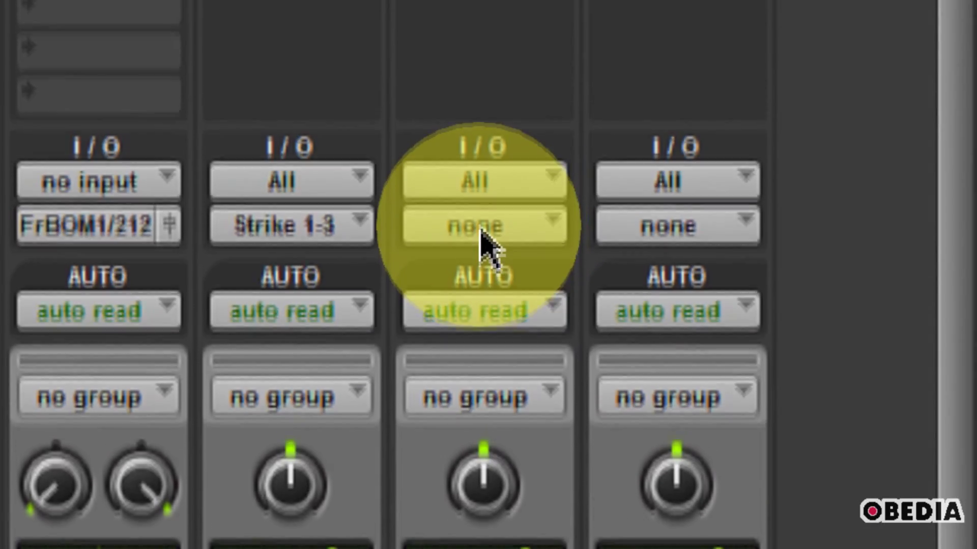
left_click(495, 219)
mouse_move(560, 308)
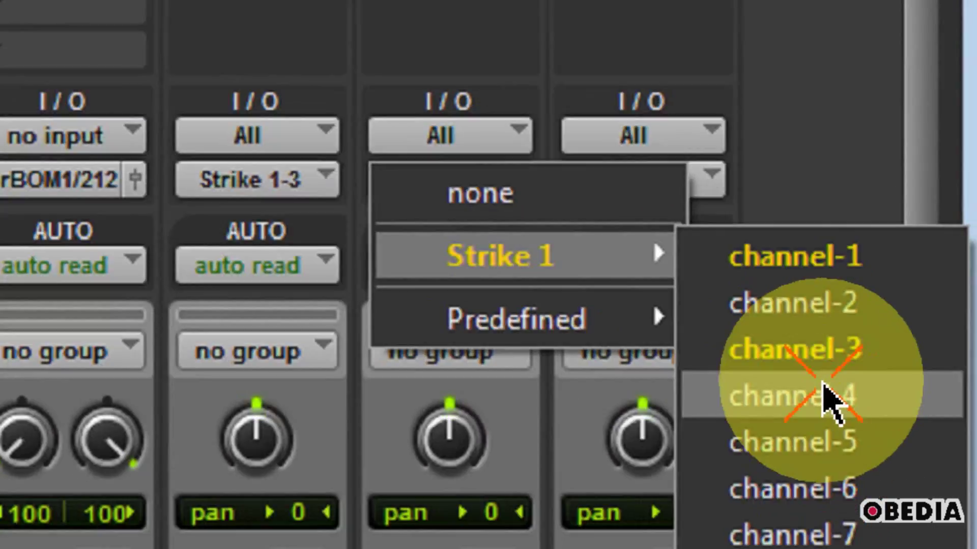
left_click(860, 458)
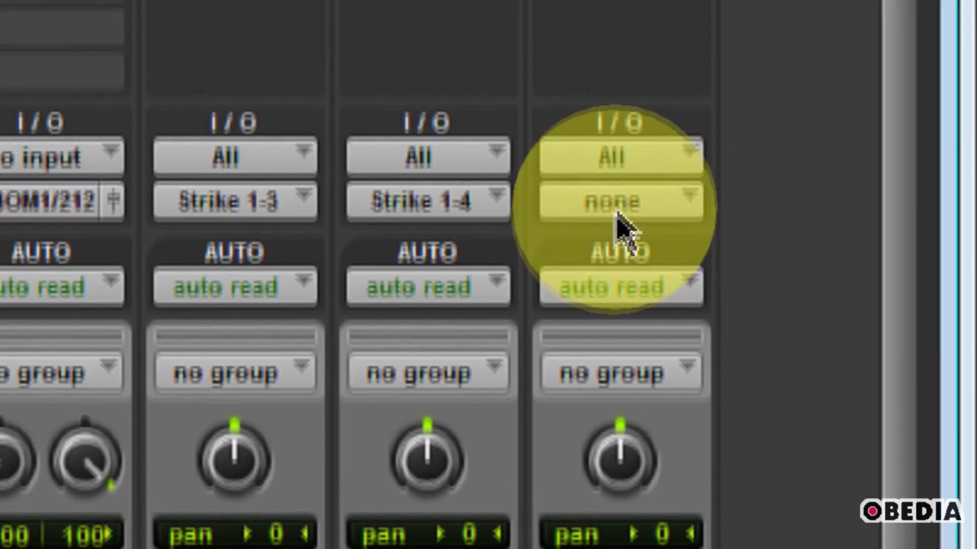
left_click(619, 217)
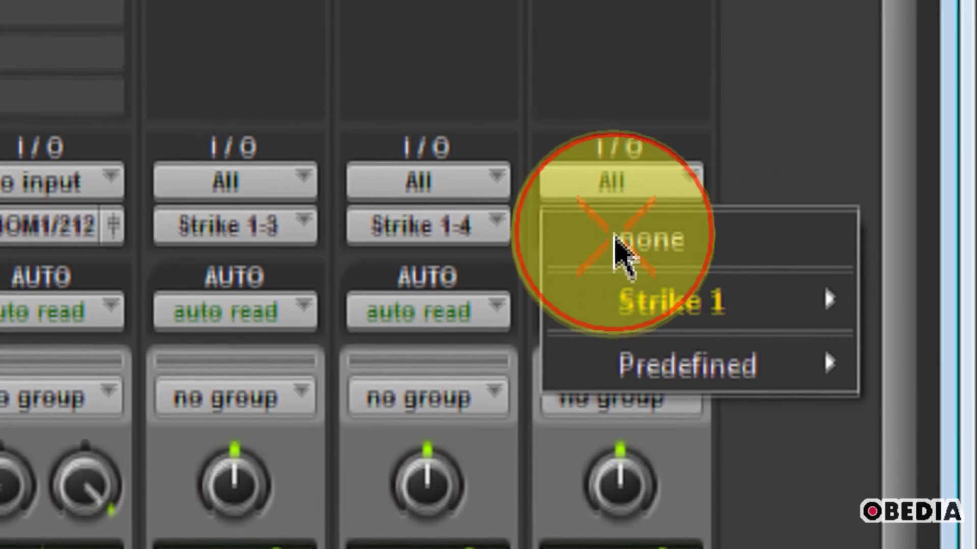
left_click(654, 285)
left_click(427, 432)
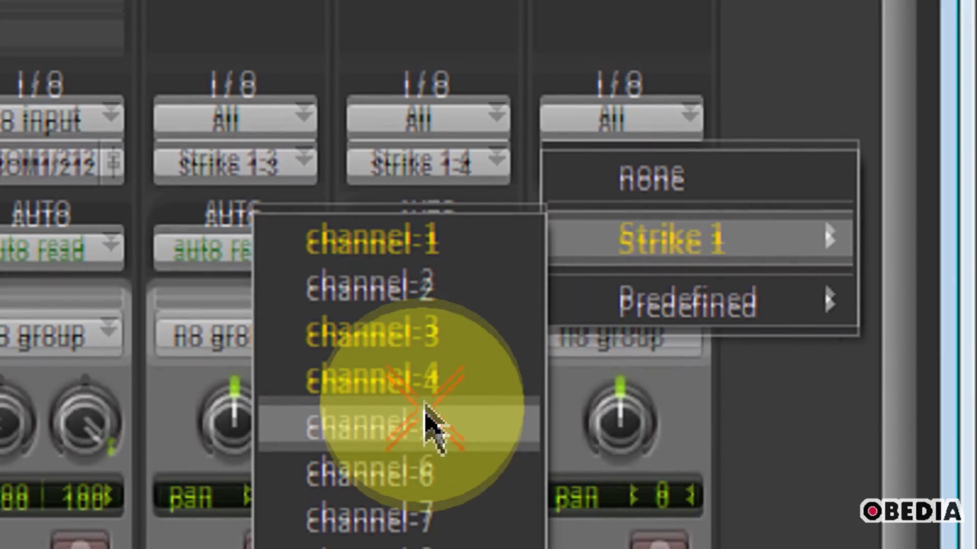
left_click(427, 465)
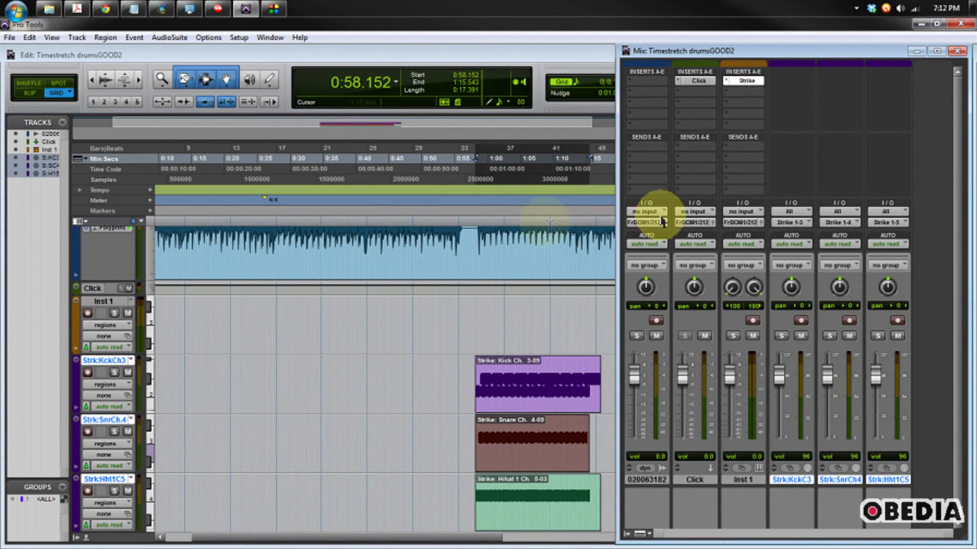
Step: Hide the Mix window and place the edit point near 0:55 on the ruler
key("ctrl+equal")
left_click(480, 200)
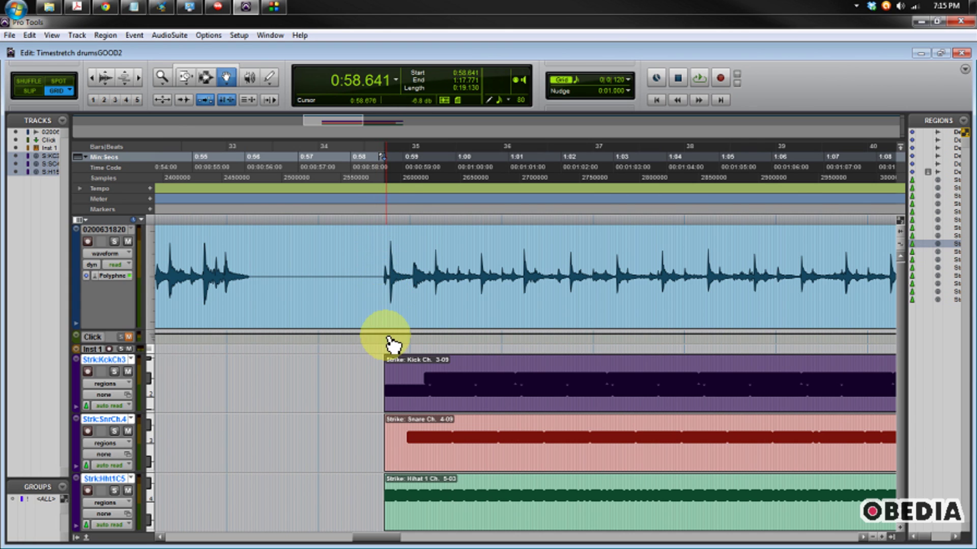
left_click(161, 78)
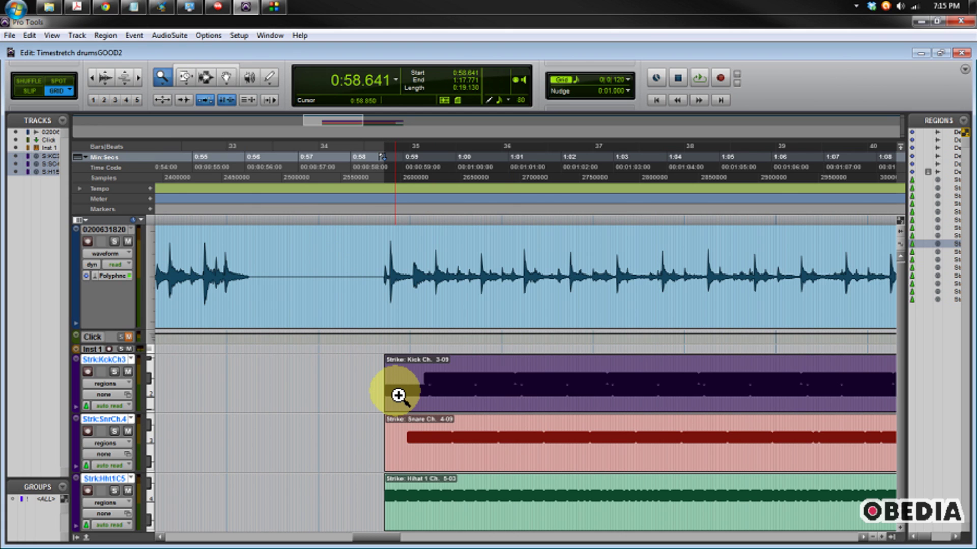
Step: Zoom in on the MIDI regions' start at 0:58.641, then return to the Smart Tool
left_click(396, 394)
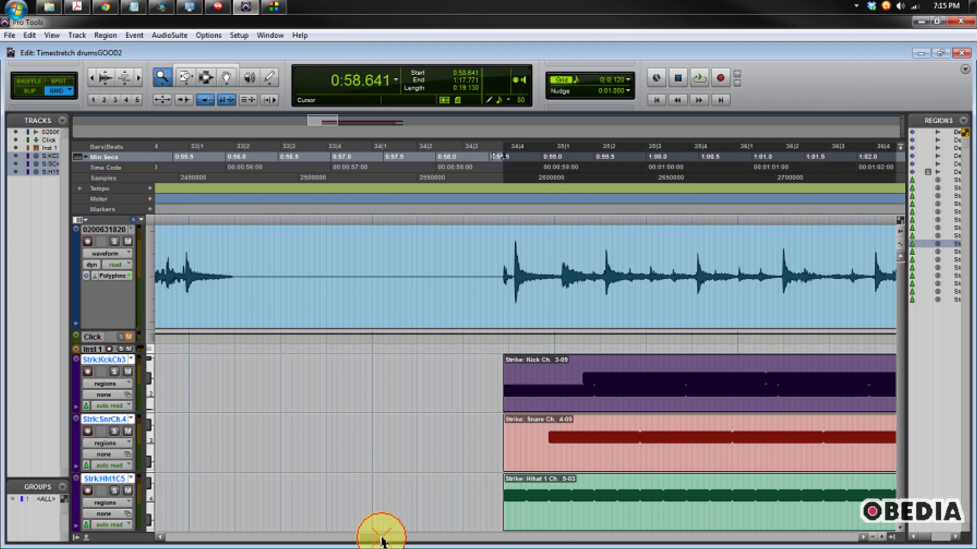
left_click_drag(381, 540, 389, 538)
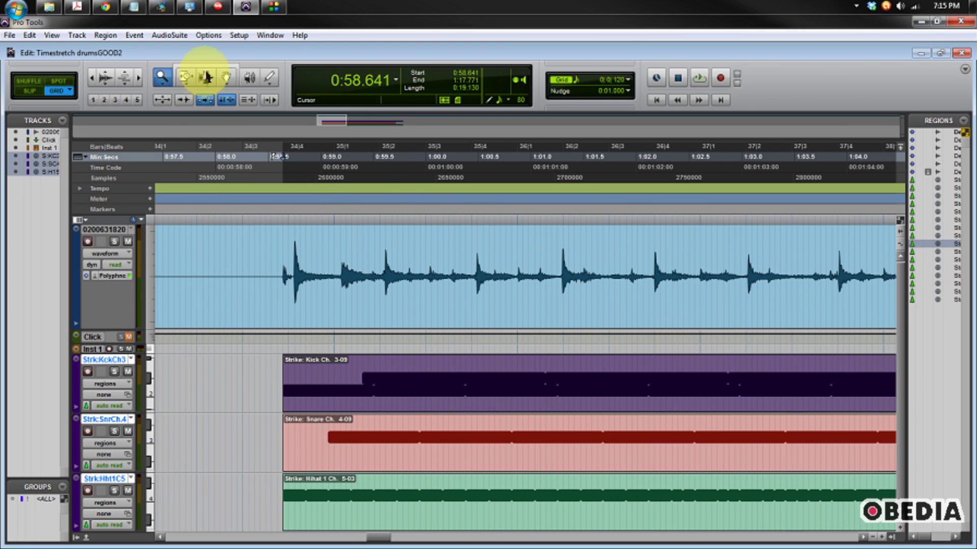
left_click(209, 68)
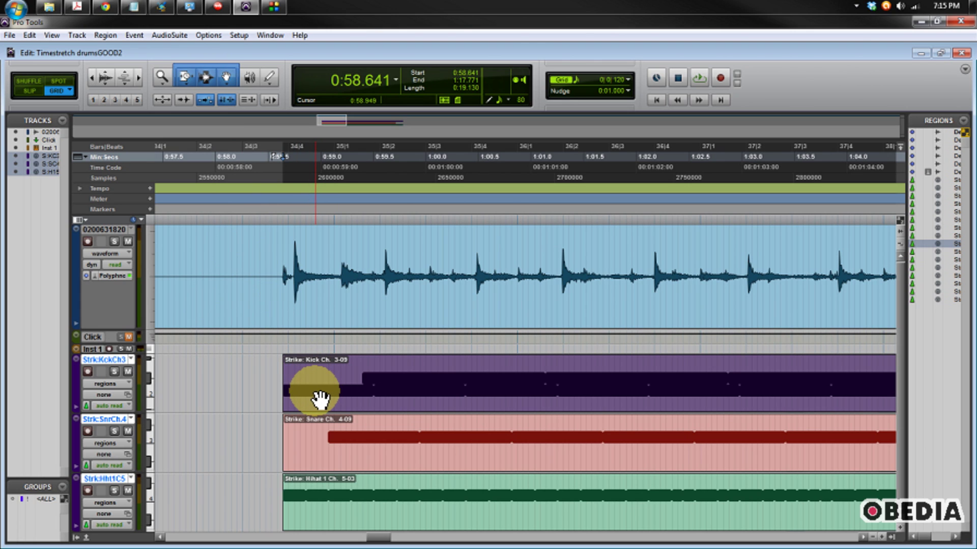
Step: Set the grid to 1/16 note and shift the Kick, Snare and Hihat regions one step later
left_click(627, 83)
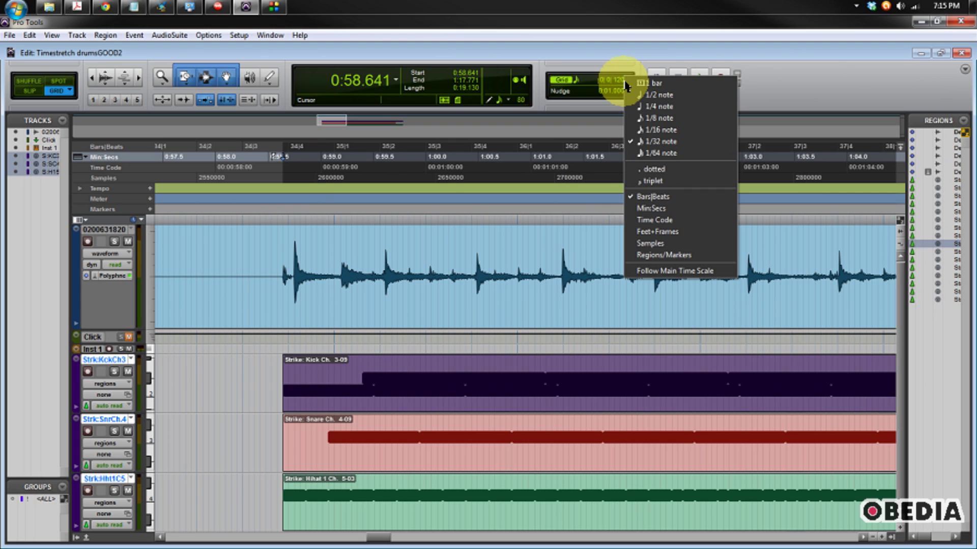
left_click(642, 131)
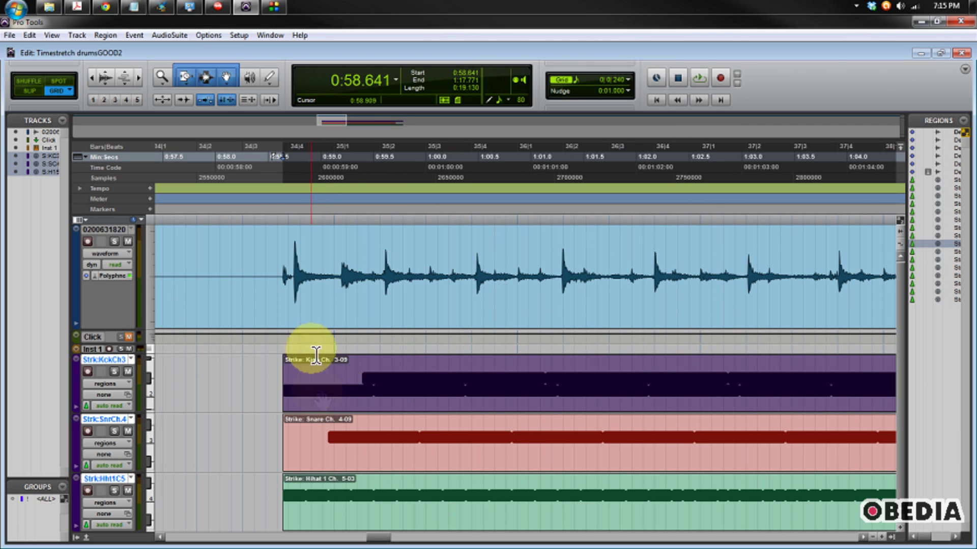
left_click_drag(323, 405, 364, 410)
left_click_drag(331, 467, 389, 463)
left_click_drag(351, 521, 404, 520)
Step: Play back from just before the regions to check their alignment with the drum audio
left_click(291, 270)
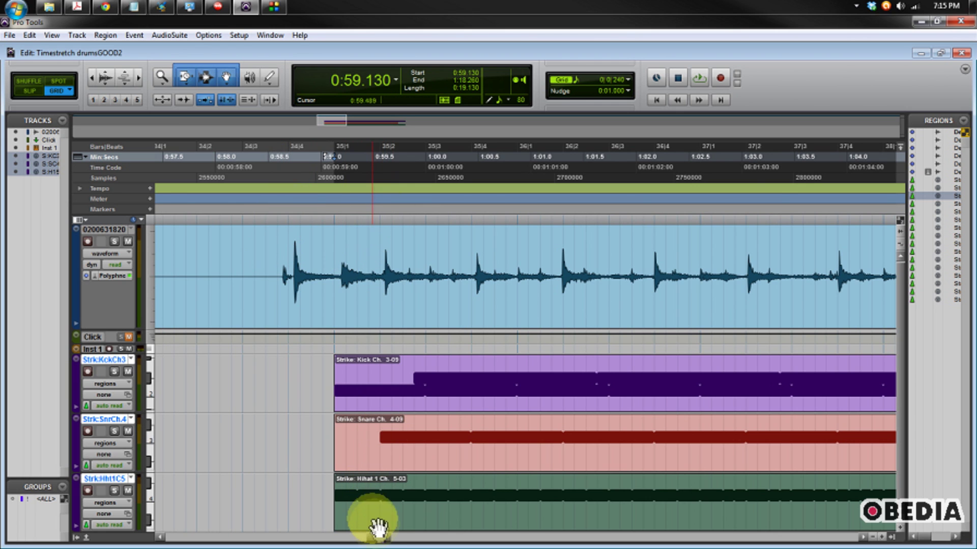
left_click_drag(376, 537, 382, 539)
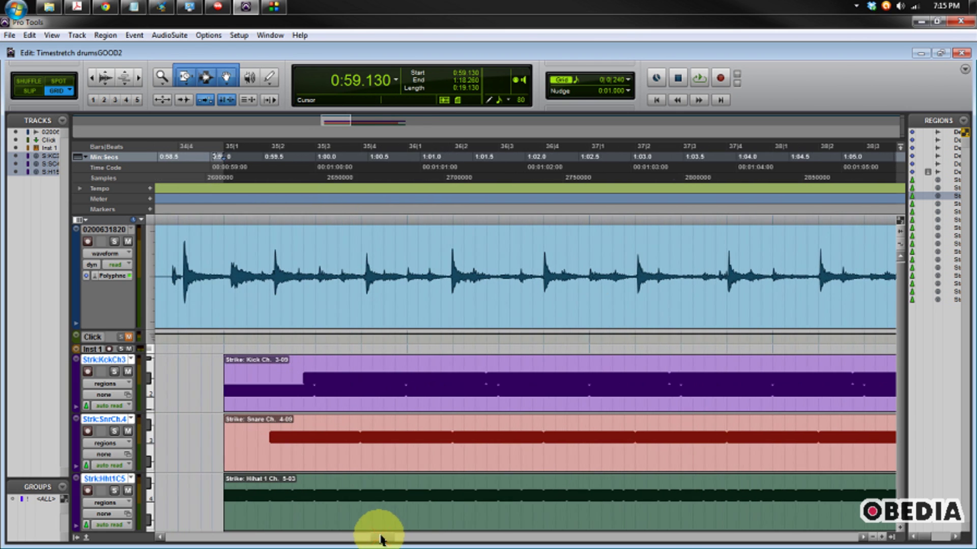
left_click(191, 212)
key("space")
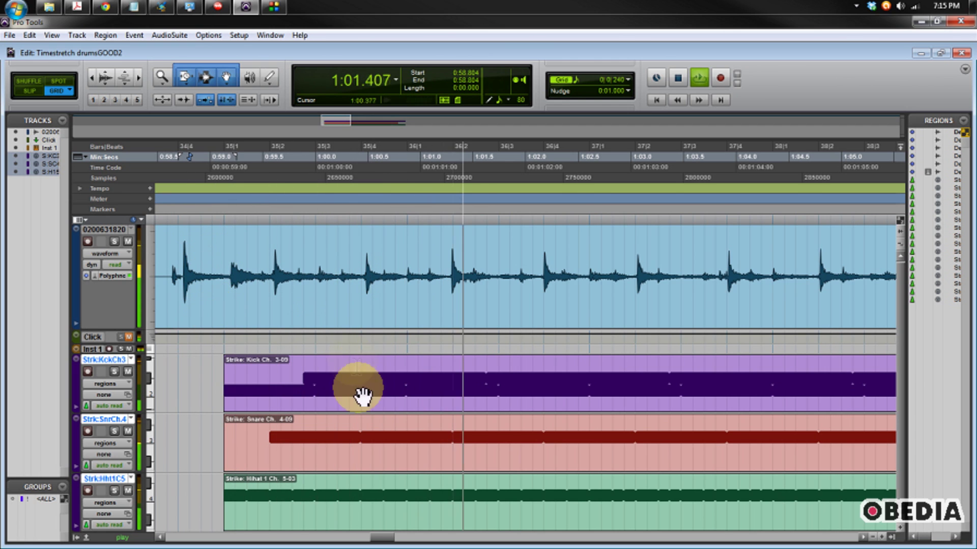
mouse_move(392, 537)
left_mouse_down()
mouse_move(430, 539)
mouse_move(386, 541)
left_mouse_up()
key("space")
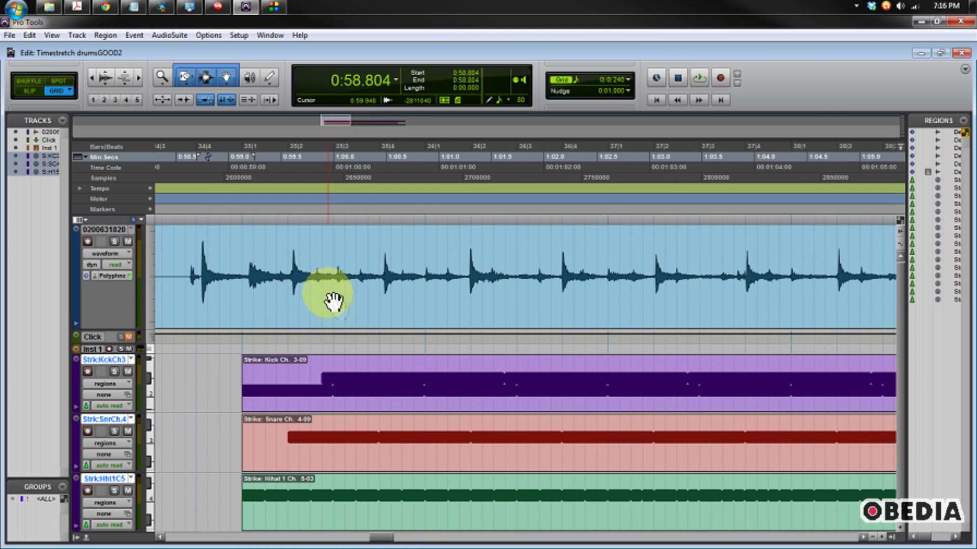
left_click_drag(778, 92, 458, 94)
left_click(860, 85)
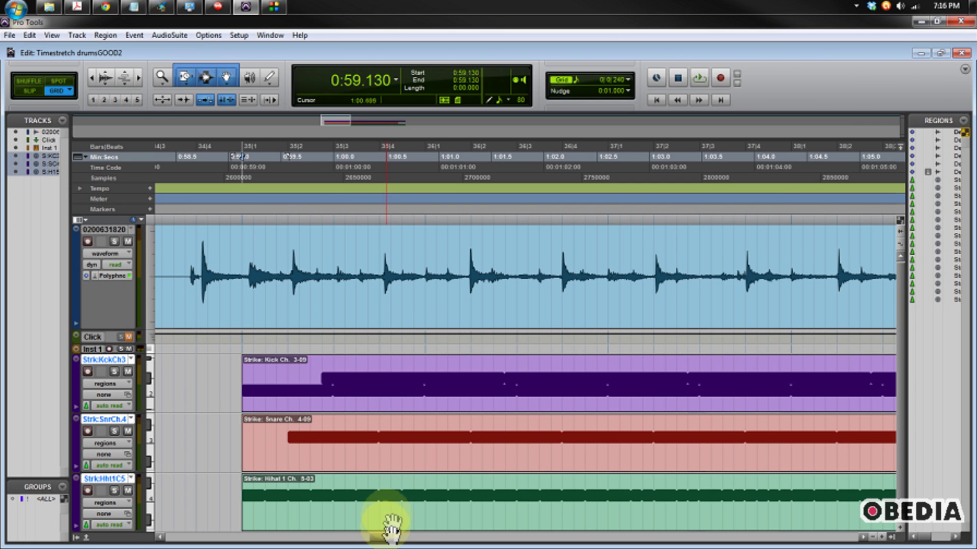
left_click_drag(387, 539, 388, 540)
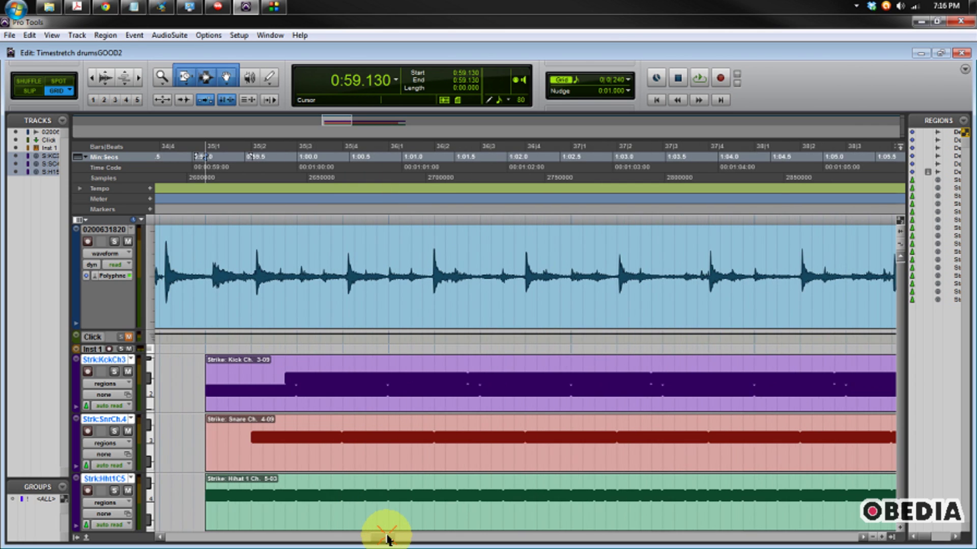